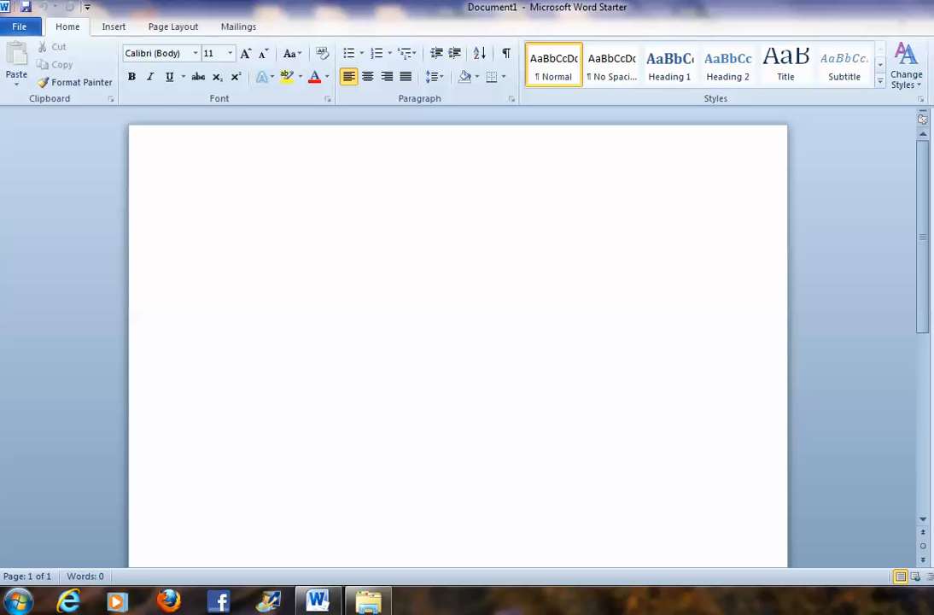
Step: Bring the LightHouse2 image from the ICRDIGIS folder into the blank document and remove it again
{"action": "left_click", "coordinate": [368, 601]}
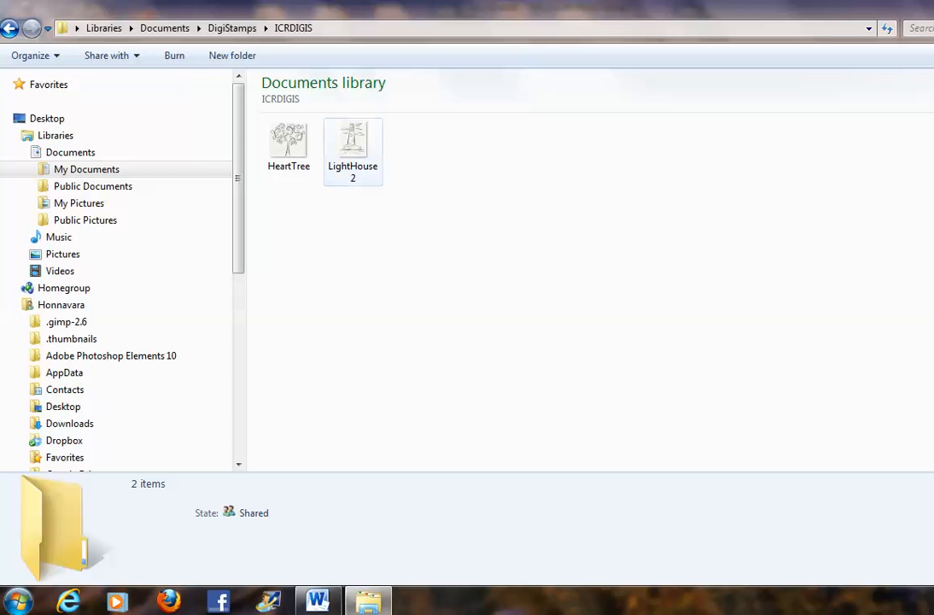
{"action": "left_click", "coordinate": [352, 147]}
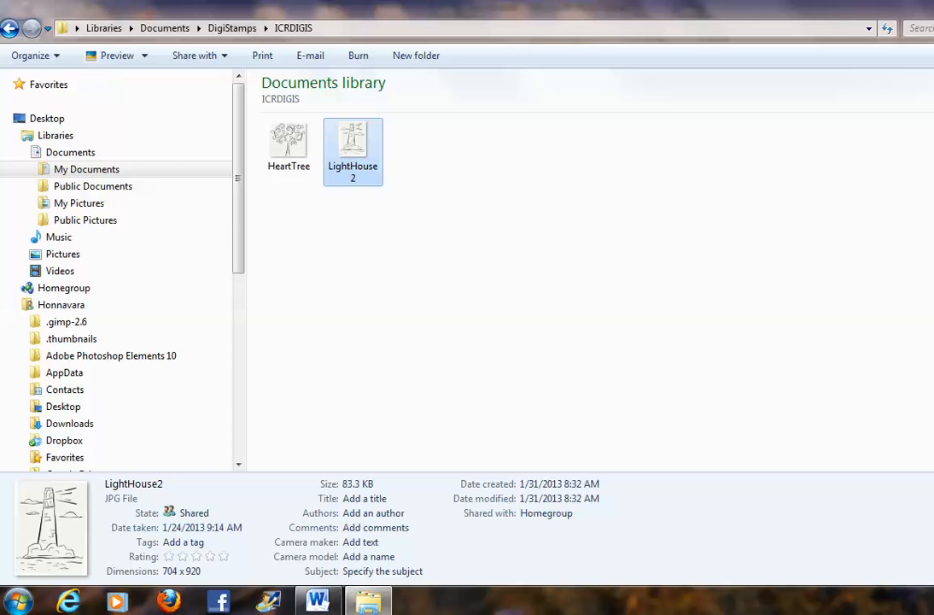
{"action": "mouse_move", "coordinate": [351, 149]}
{"action": "left_mouse_down"}
{"action": "mouse_move", "coordinate": [366, 203]}
{"action": "mouse_move", "coordinate": [363, 190]}
{"action": "mouse_move", "coordinate": [385, 540]}
{"action": "mouse_move", "coordinate": [354, 582]}
{"action": "mouse_move", "coordinate": [317, 601]}
{"action": "mouse_move", "coordinate": [206, 210]}
{"action": "left_mouse_up"}
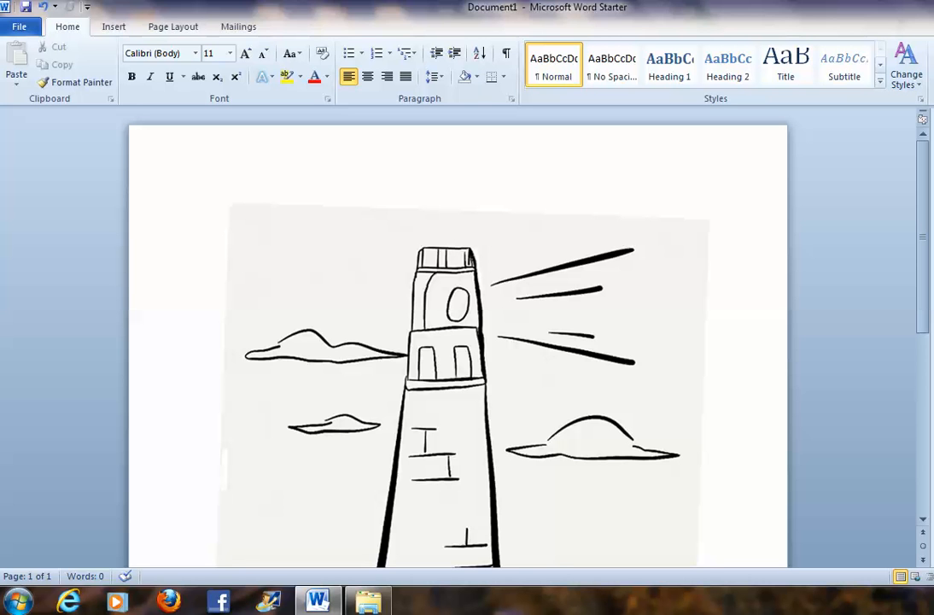
{"action": "left_click", "coordinate": [458, 384]}
{"action": "key", "text": "Delete"}
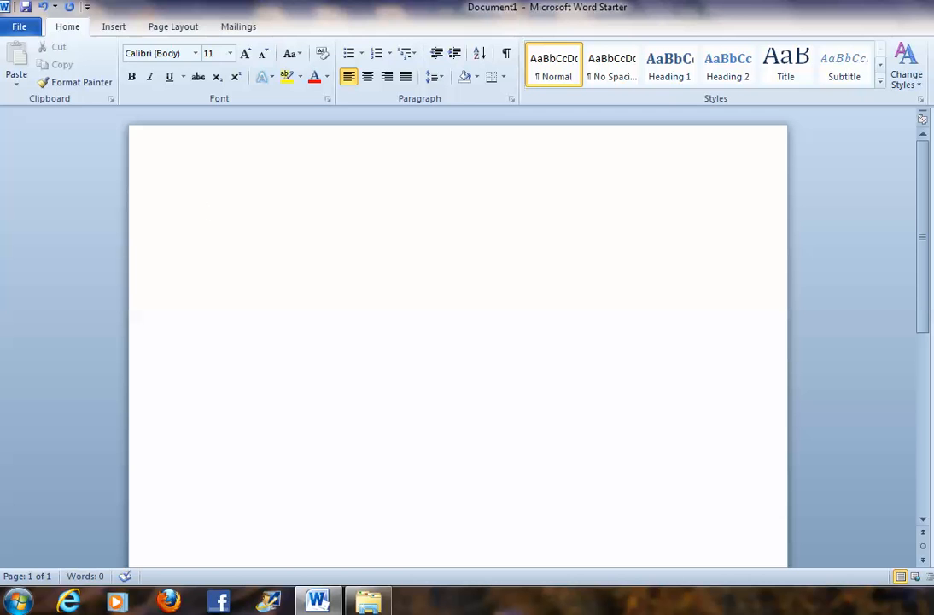
Step: Insert the LightHouse2 picture from the ICRDIGIS folder, located under Documents > DigiStamps, into the document
{"action": "left_click", "coordinate": [114, 27]}
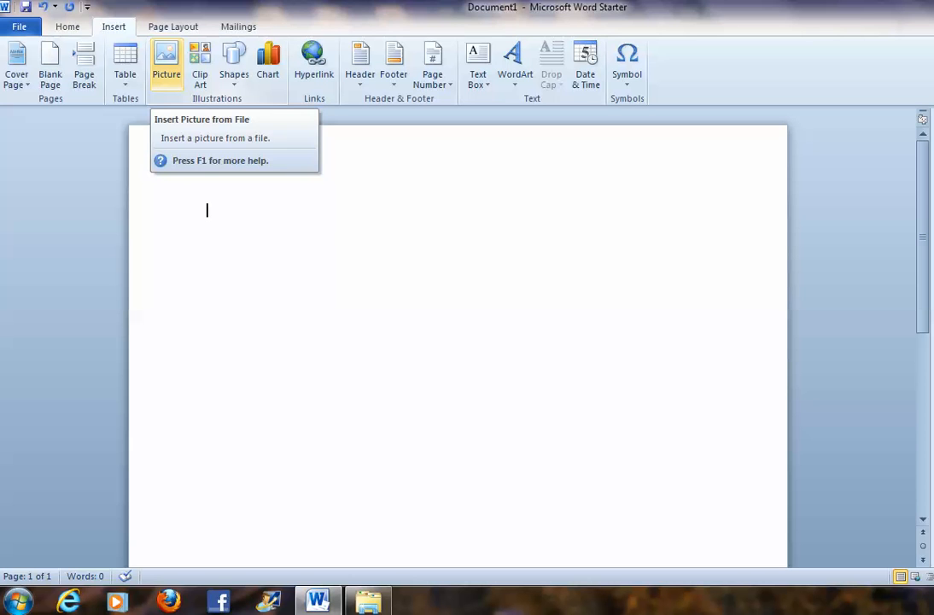
{"action": "left_click", "coordinate": [166, 64]}
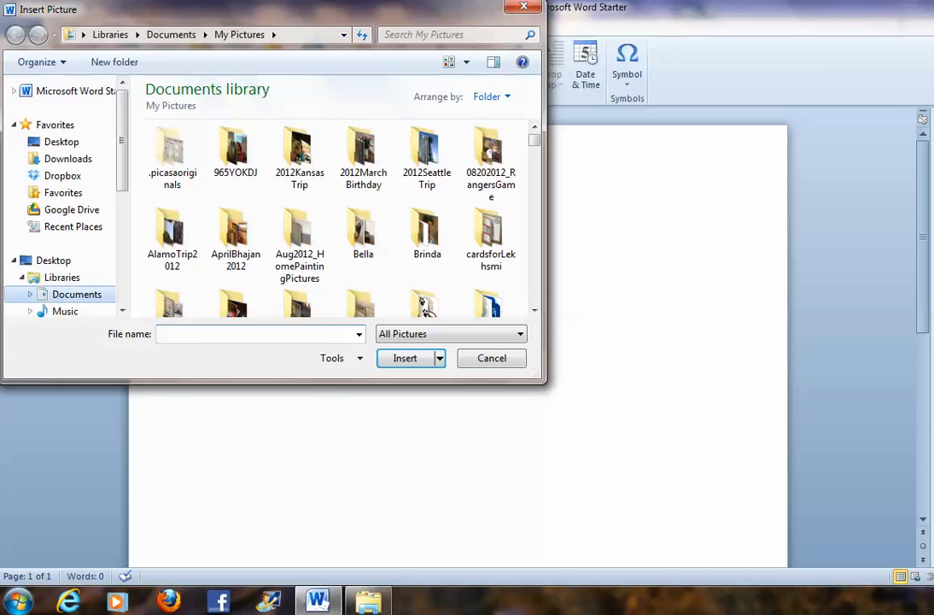
{"action": "left_click", "coordinate": [77, 295]}
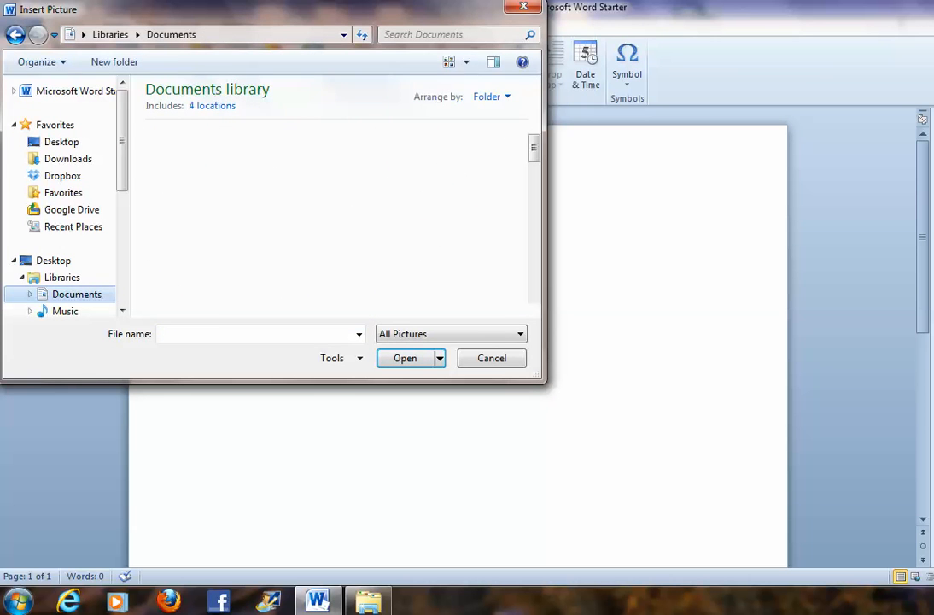
{"action": "scroll", "coordinate": [427, 269], "scroll_direction": "down", "scroll_amount": 1}
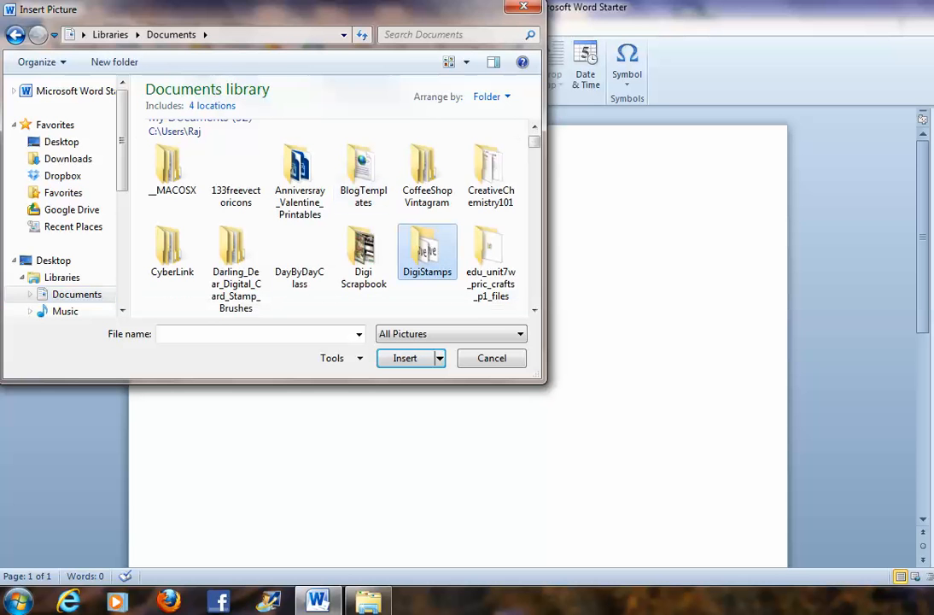
{"action": "double_click", "coordinate": [427, 252]}
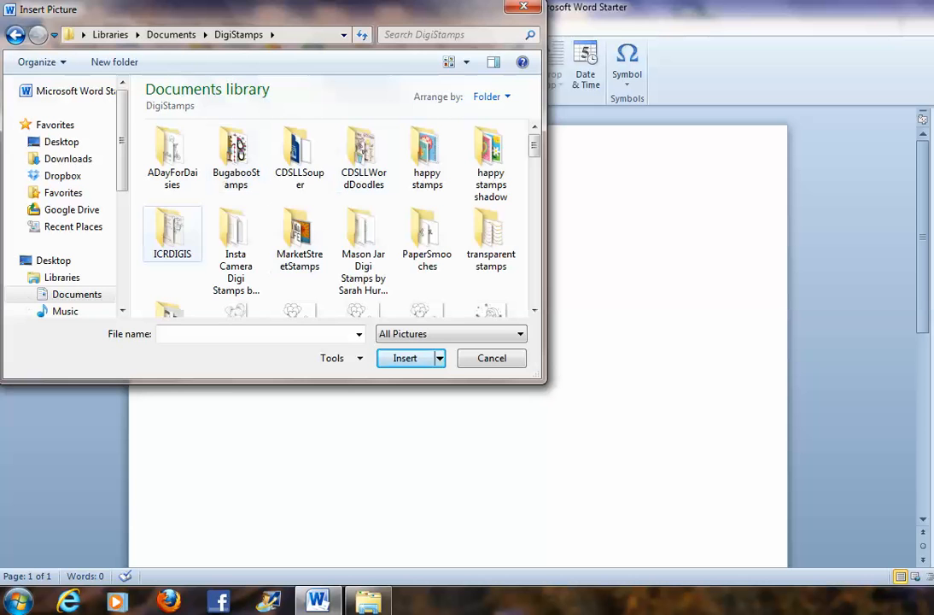
{"action": "left_click", "coordinate": [171, 230]}
{"action": "double_click", "coordinate": [171, 230]}
{"action": "double_click", "coordinate": [242, 153]}
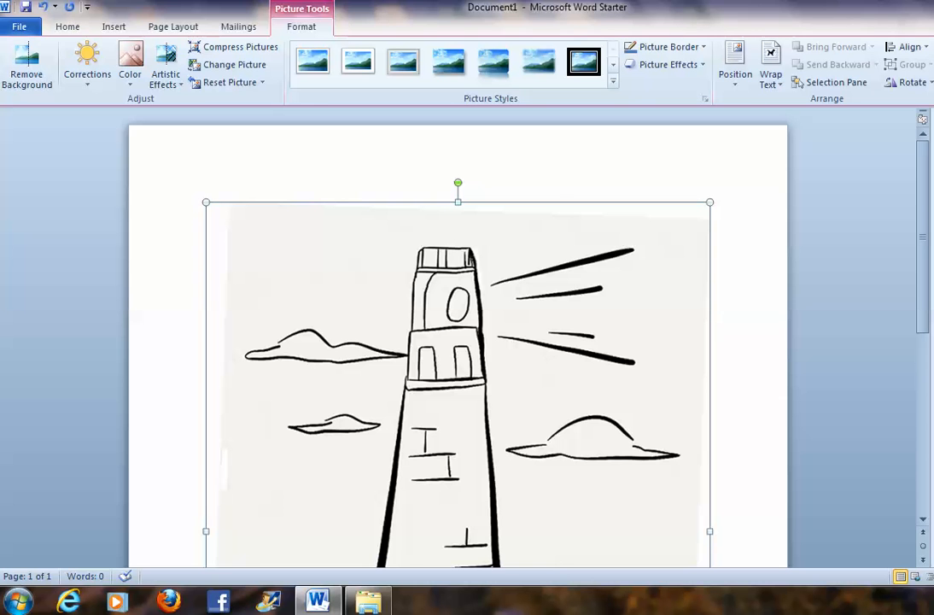
Step: Shrink the lighthouse picture by setting its absolute width to 2.5 inches
{"action": "key", "text": "ctrl+y"}
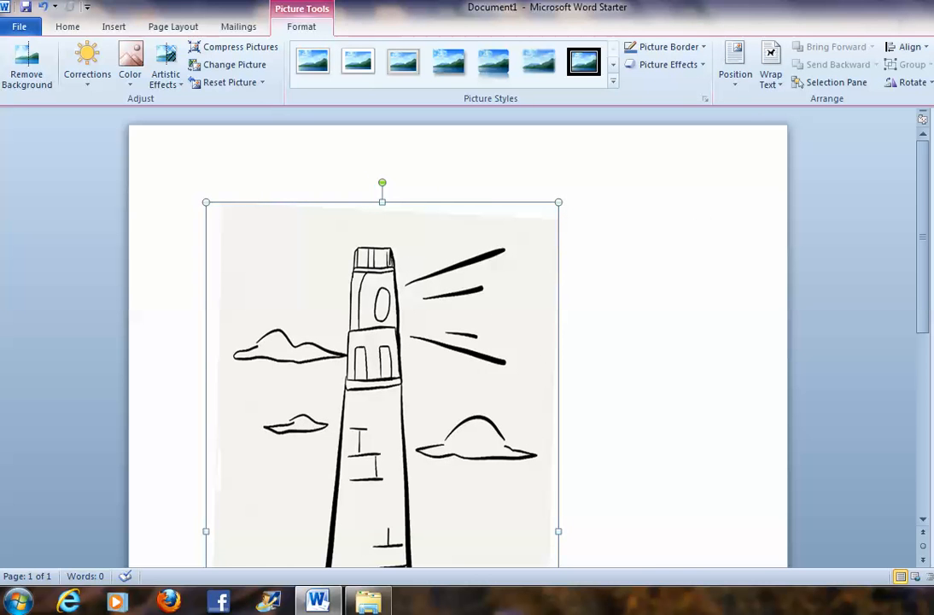
{"action": "key", "text": "ctrl+z"}
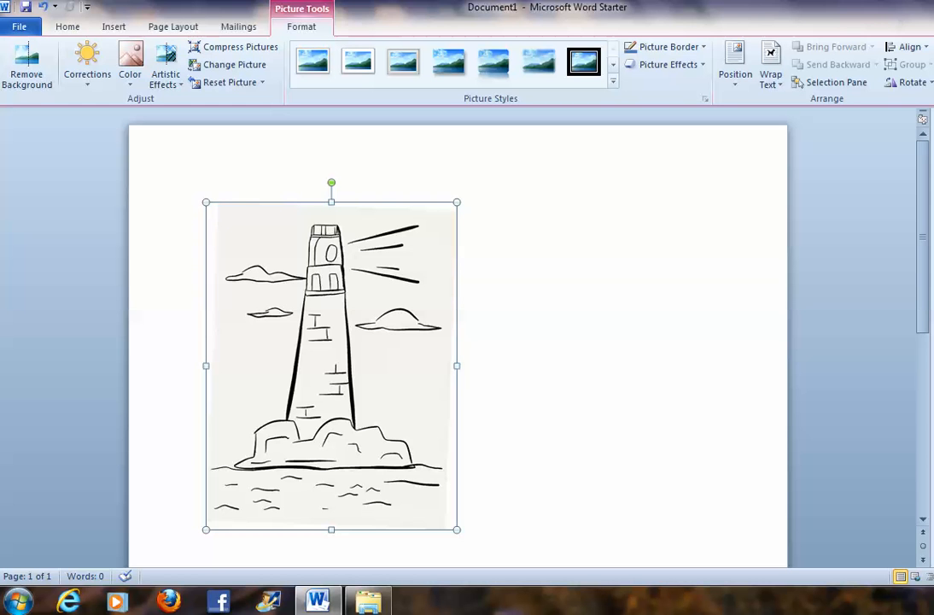
{"action": "right_click", "coordinate": [358, 376]}
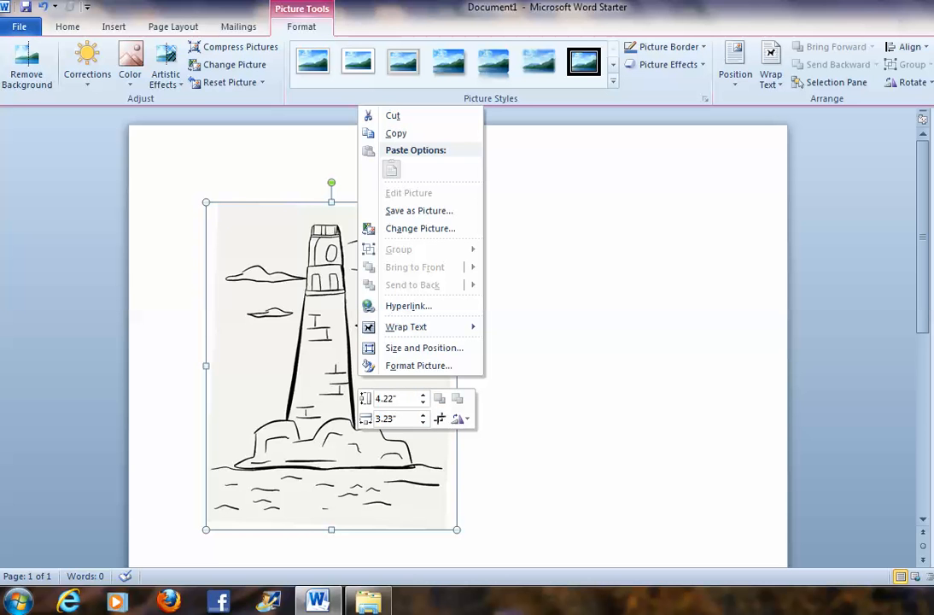
{"action": "left_click", "coordinate": [424, 348]}
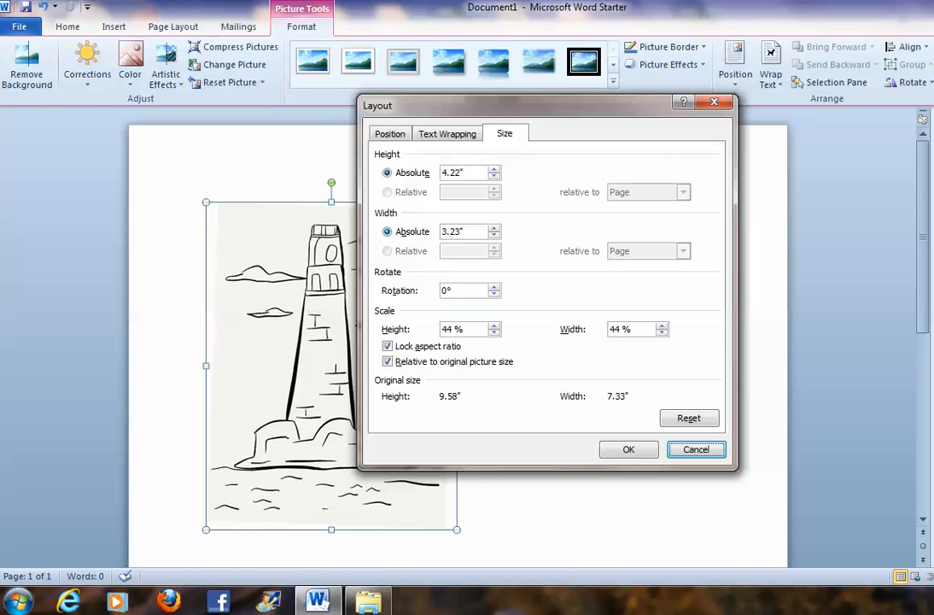
{"action": "double_click", "coordinate": [452, 232]}
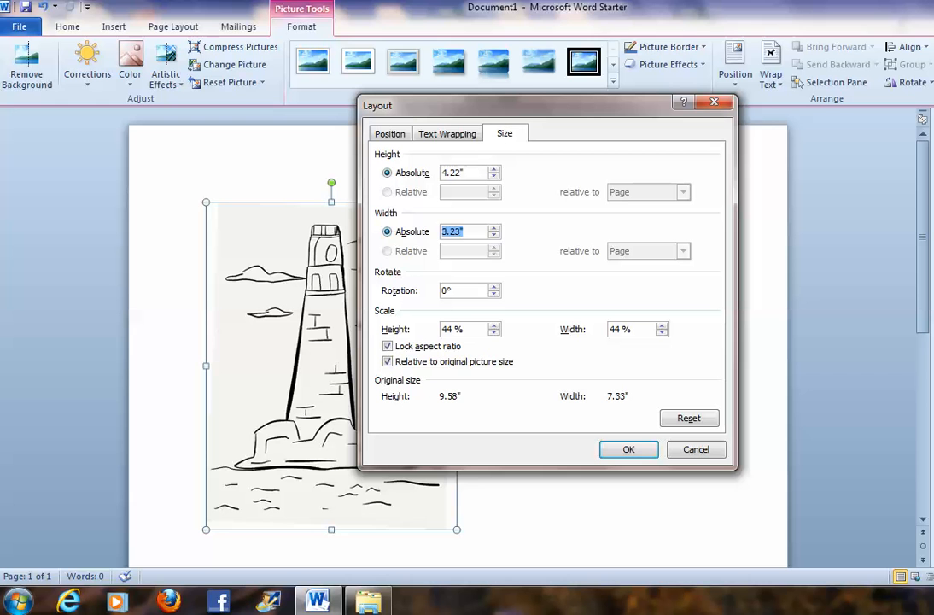
{"action": "type", "text": "2.5"}
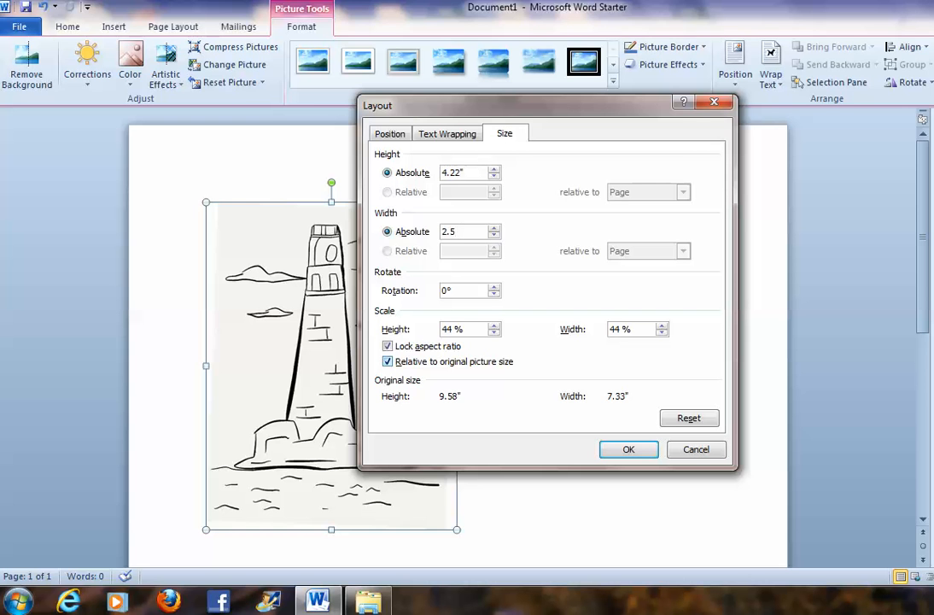
{"action": "left_click", "coordinate": [628, 449]}
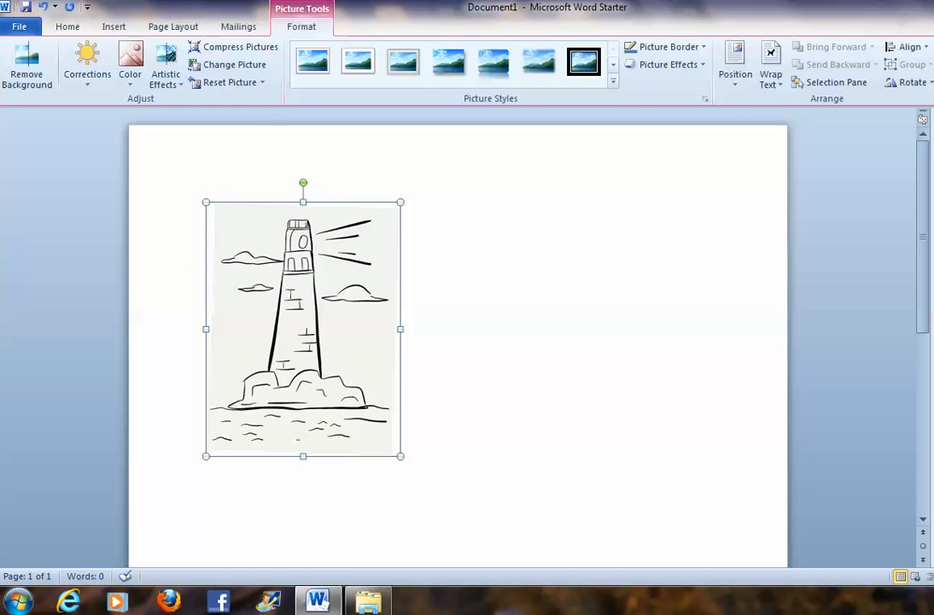
Step: Copy the resized lighthouse picture and paste it as a picture beside the original on the same line
{"action": "right_click", "coordinate": [365, 170]}
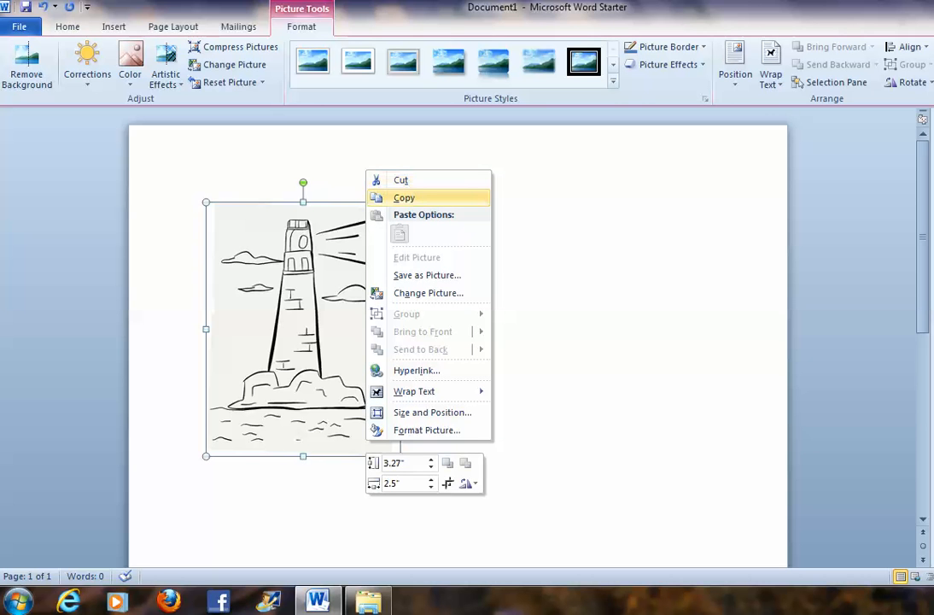
{"action": "left_click", "coordinate": [403, 198]}
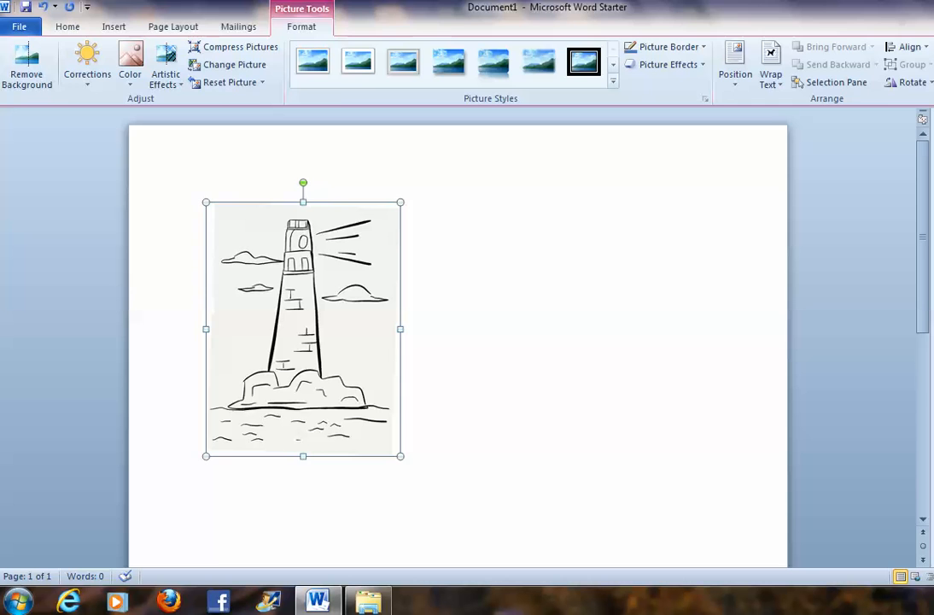
{"action": "left_click", "coordinate": [403, 448]}
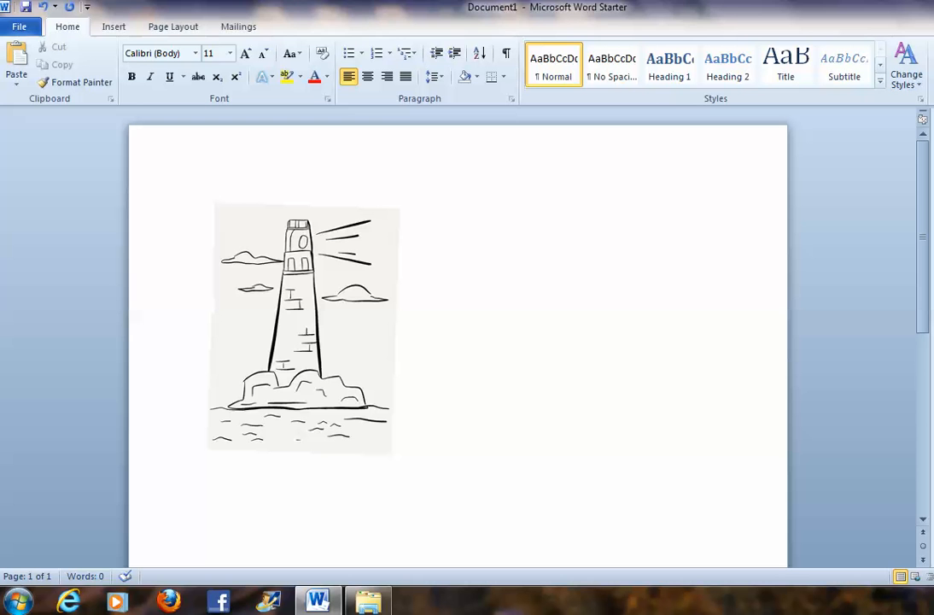
{"action": "right_click", "coordinate": [466, 450]}
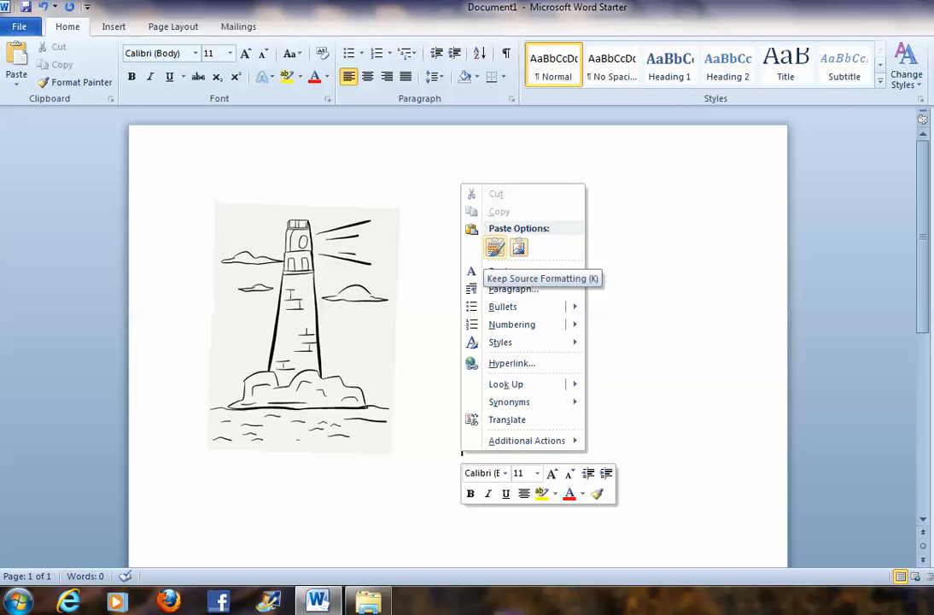
{"action": "left_click", "coordinate": [519, 248]}
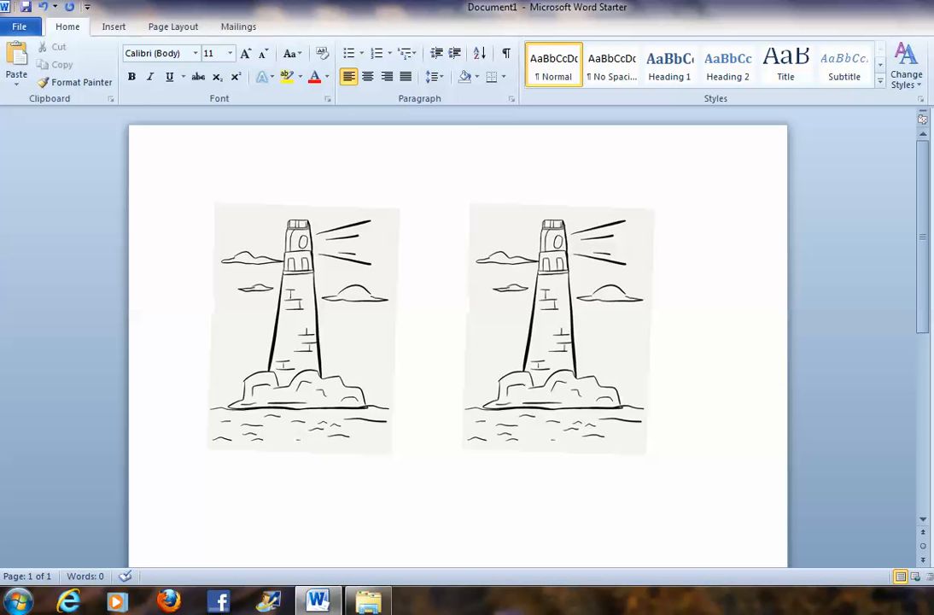
Step: Start a new line below the two lighthouses and insert the HeartTree picture from the ICRDIGIS folder there
{"action": "key", "text": "Return"}
{"action": "left_click", "coordinate": [114, 26]}
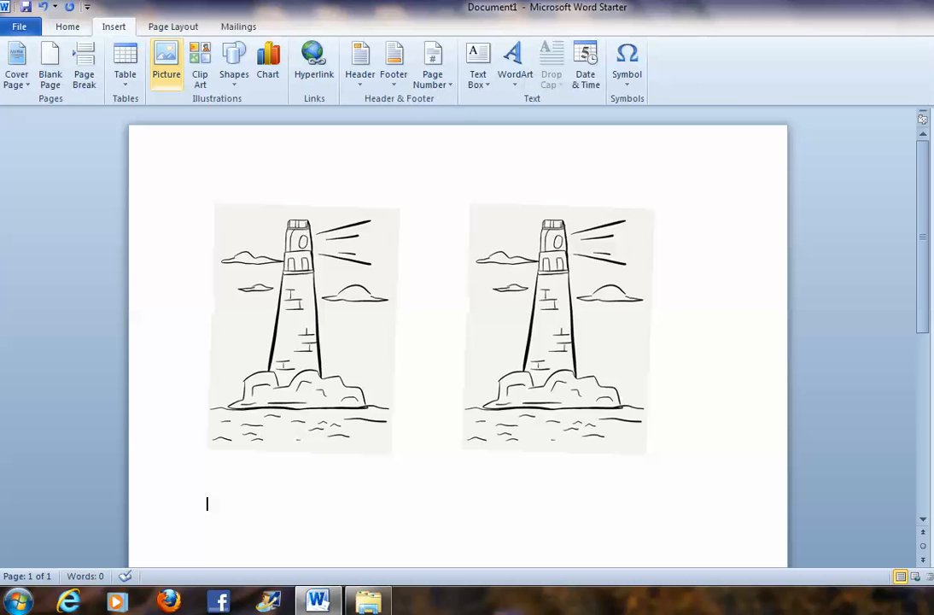
{"action": "left_click", "coordinate": [167, 64]}
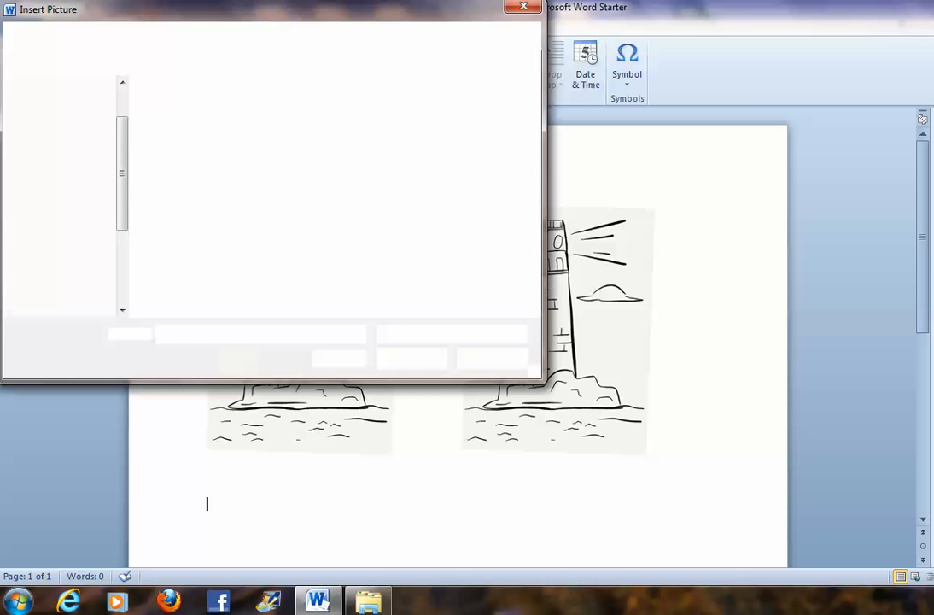
{"action": "double_click", "coordinate": [172, 152]}
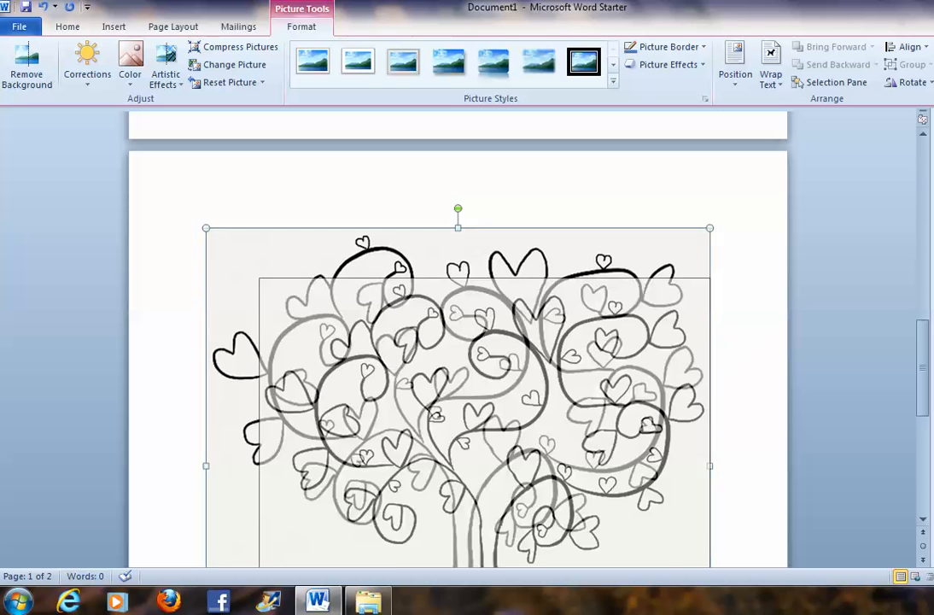
Step: Scale the heart tree picture down proportionally until it is slightly wider than the lighthouse picture above it
{"action": "key", "text": "Delete"}
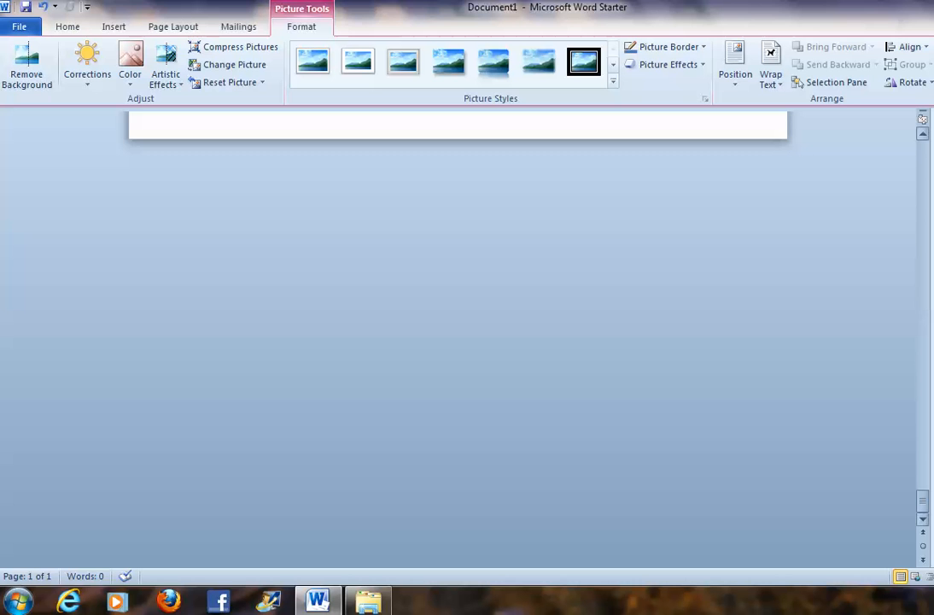
{"action": "scroll", "coordinate": [458, 256], "scroll_direction": "up", "scroll_amount": 3}
{"action": "scroll", "coordinate": [457, 341], "scroll_direction": "up", "scroll_amount": 8}
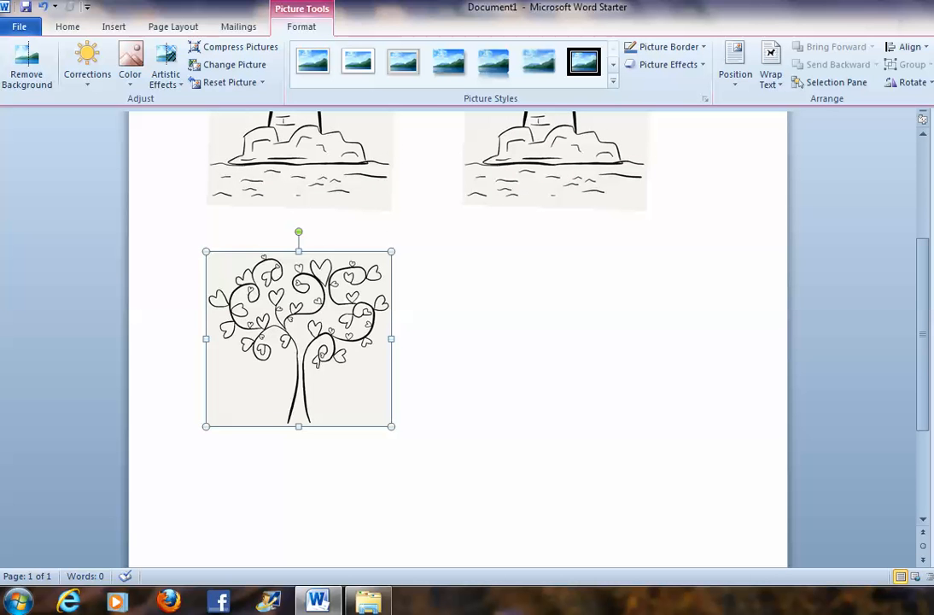
{"action": "left_click_drag", "start_coordinate": [391, 425], "coordinate": [422, 456]}
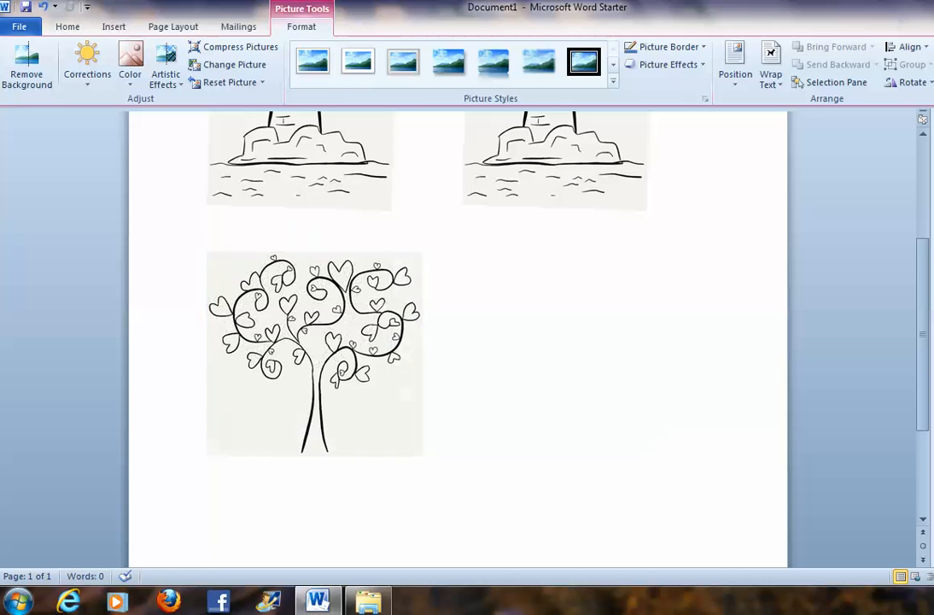
{"action": "left_click", "coordinate": [478, 376]}
Step: Copy the resized heart tree picture and paste it beside the original, keeping source formatting
{"action": "left_click", "coordinate": [341, 358]}
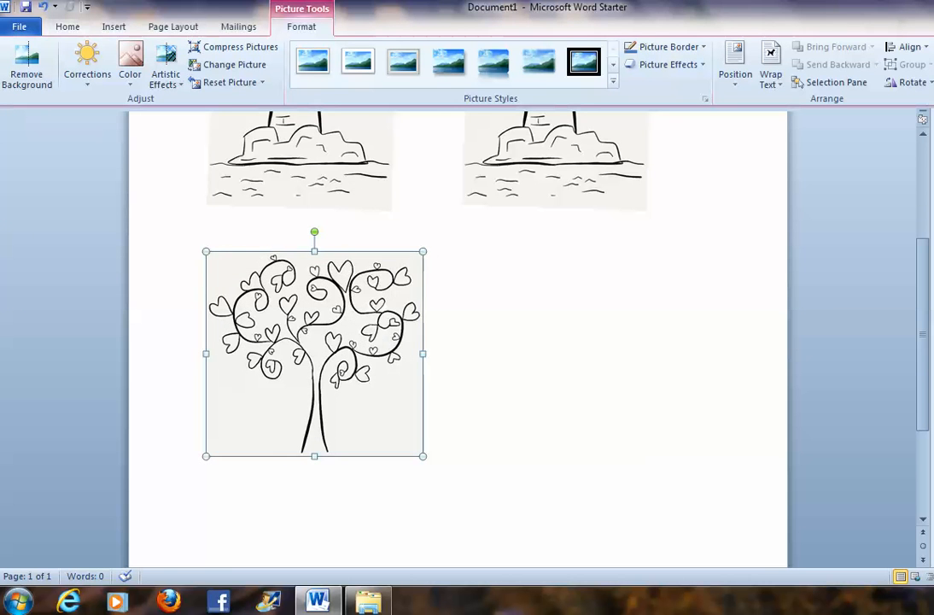
{"action": "right_click", "coordinate": [315, 389]}
{"action": "left_click", "coordinate": [353, 141]}
{"action": "left_click", "coordinate": [478, 375]}
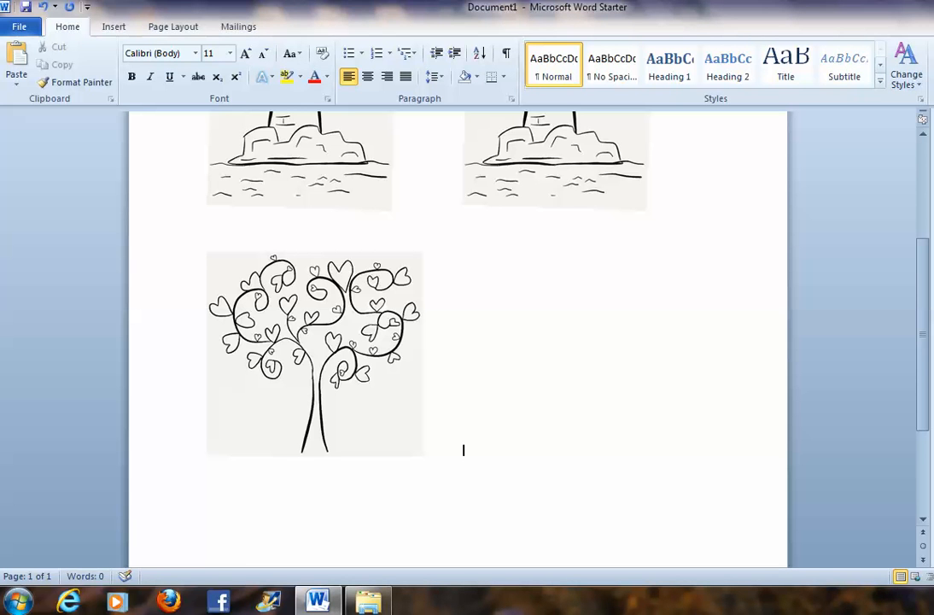
{"action": "right_click", "coordinate": [530, 433]}
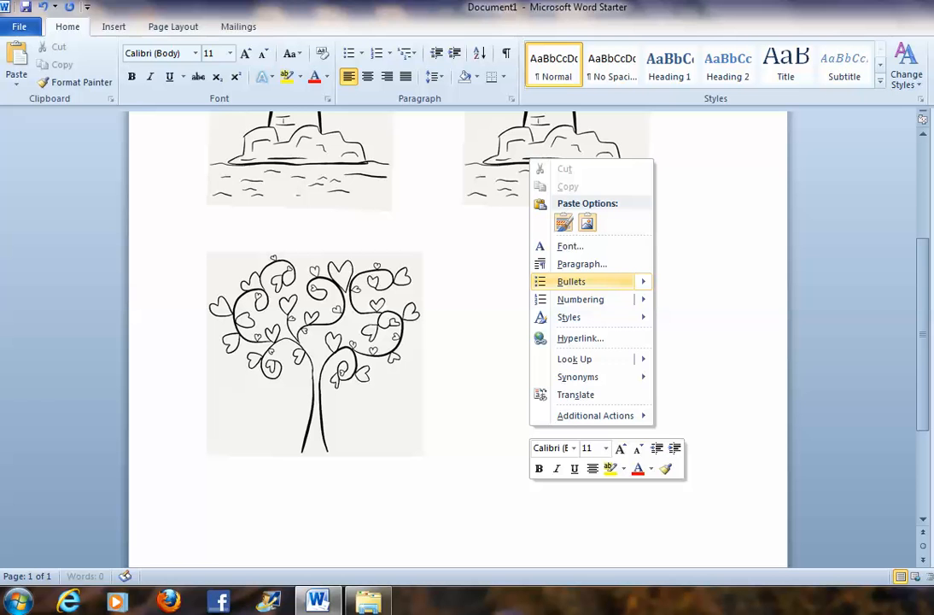
{"action": "left_click", "coordinate": [564, 222]}
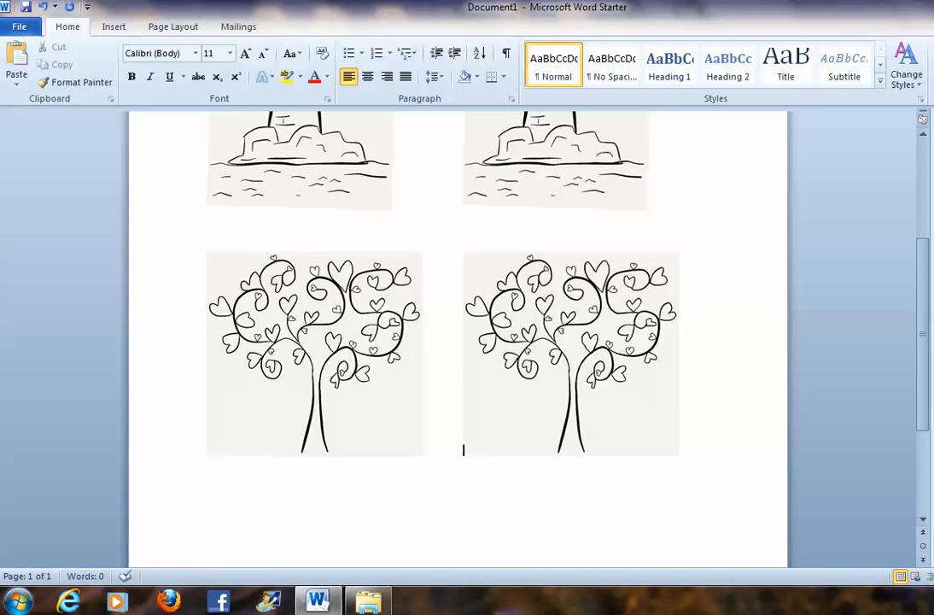
{"action": "left_click", "coordinate": [681, 450]}
{"action": "key", "text": "Return"}
{"action": "key", "text": "Return"}
{"action": "left_click", "coordinate": [681, 450]}
{"action": "left_click", "coordinate": [933, 601]}
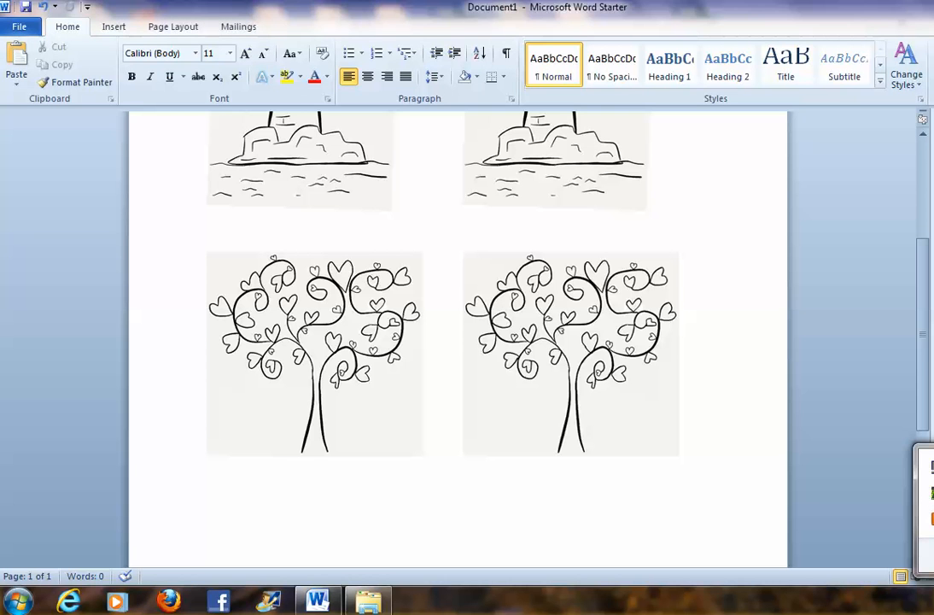